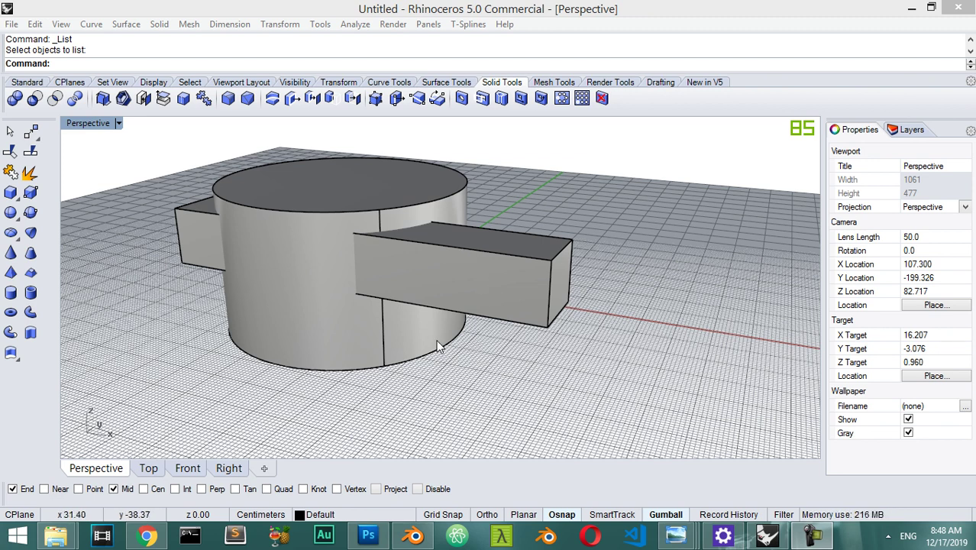
Step: Run FilletEdge on the box and pick its two long top edges, both end edges and front bottom edge
mouse_move(449, 347)
right_mouse_down()
mouse_move(473, 336)
mouse_move(447, 335)
right_mouse_up()
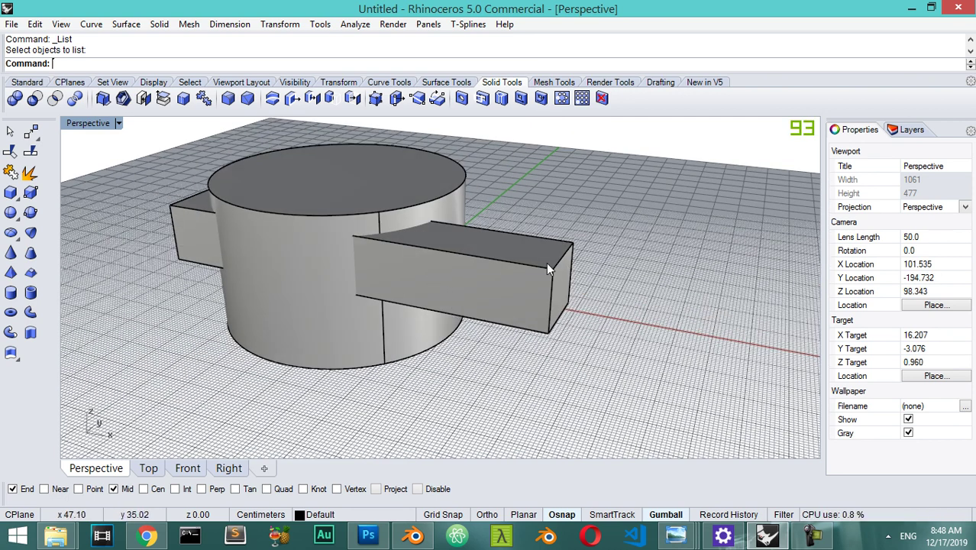
left_click(513, 265)
mouse_move(396, 258)
right_mouse_down()
mouse_move(496, 244)
mouse_move(405, 255)
mouse_move(298, 220)
right_mouse_up()
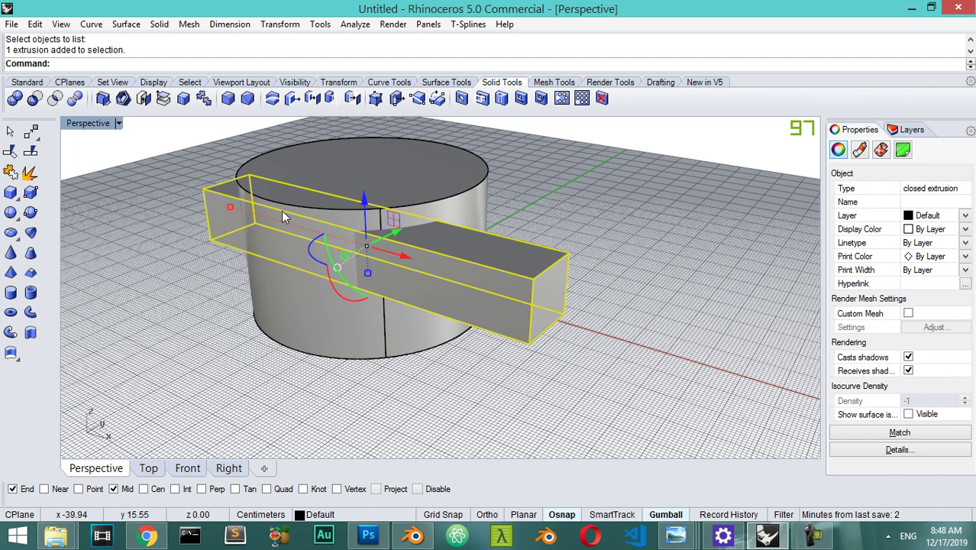
type("Fi")
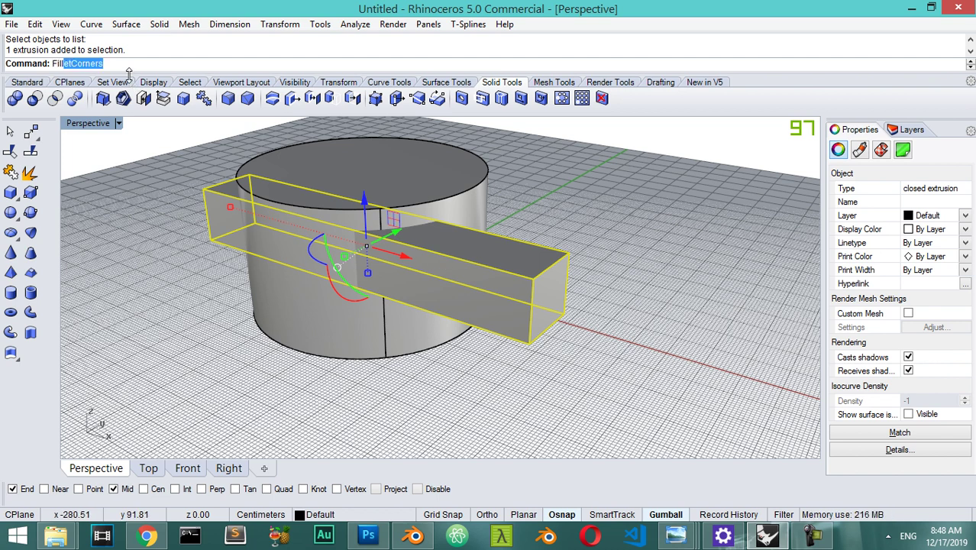
type("lletE")
key("Return")
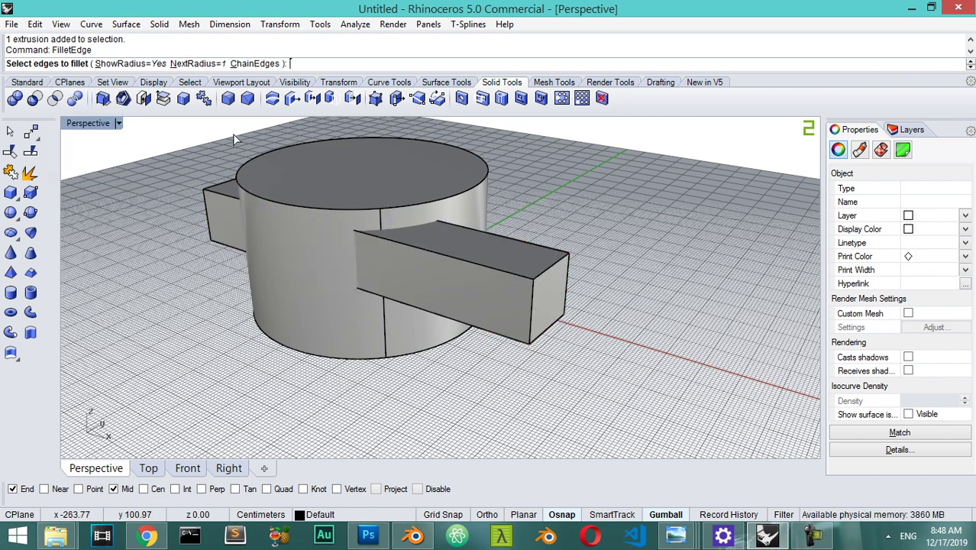
left_click(475, 230)
left_click(524, 275)
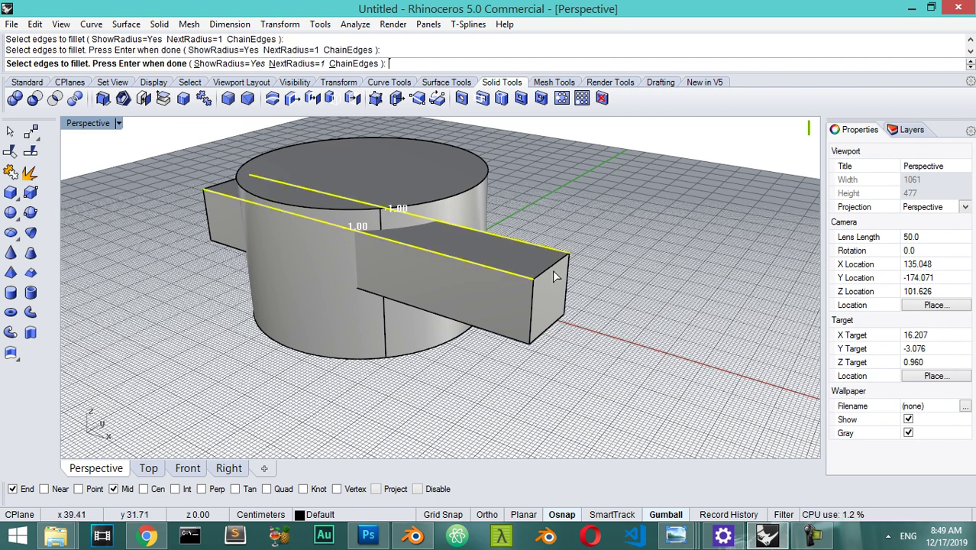
left_click(552, 269)
left_click(227, 197)
left_click(227, 245)
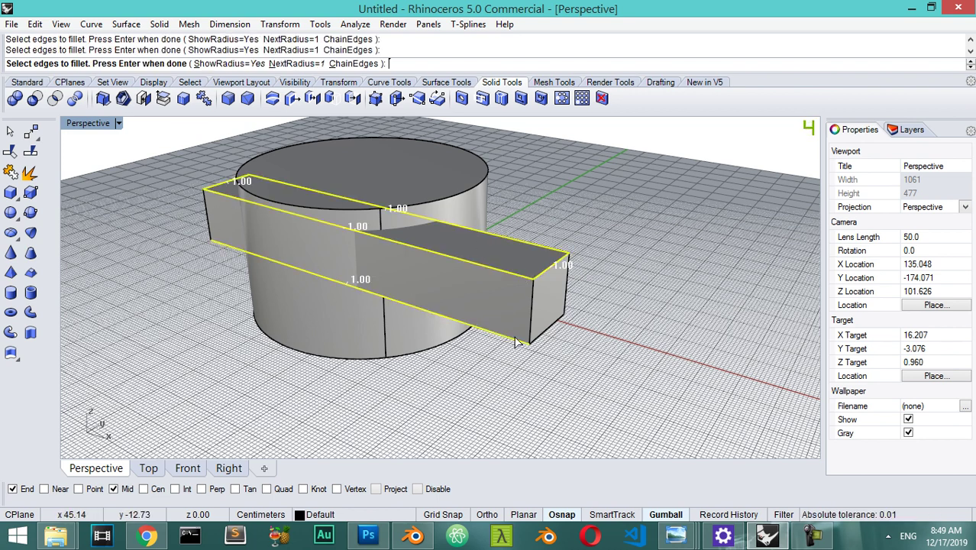
left_click(556, 327)
Step: Add the remaining long bottom edge, set the next radius to 2.5 and build the fillets
scroll(574, 298, "down", 1)
scroll(575, 291, "down", 1)
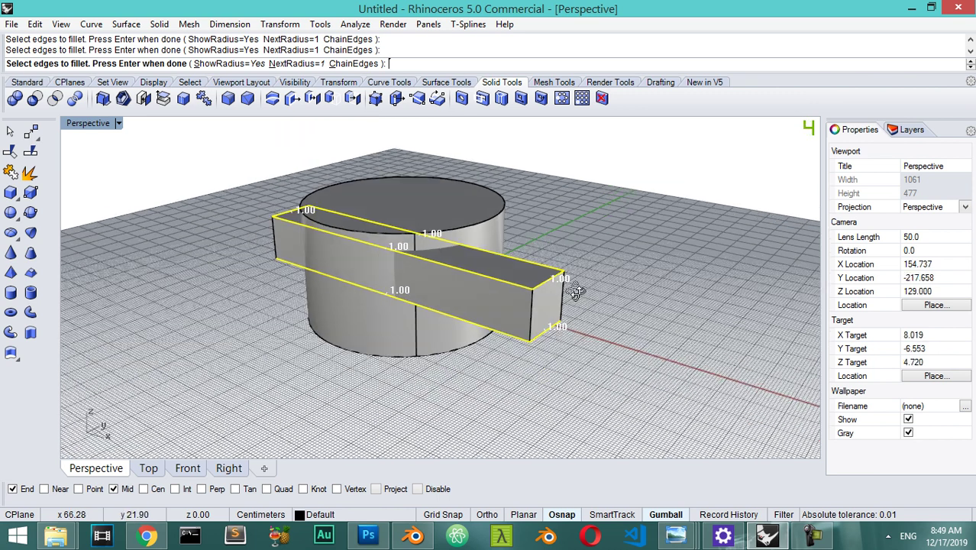
right_click_drag(577, 291, 383, 283)
scroll(382, 283, "up", 2)
left_click(404, 336)
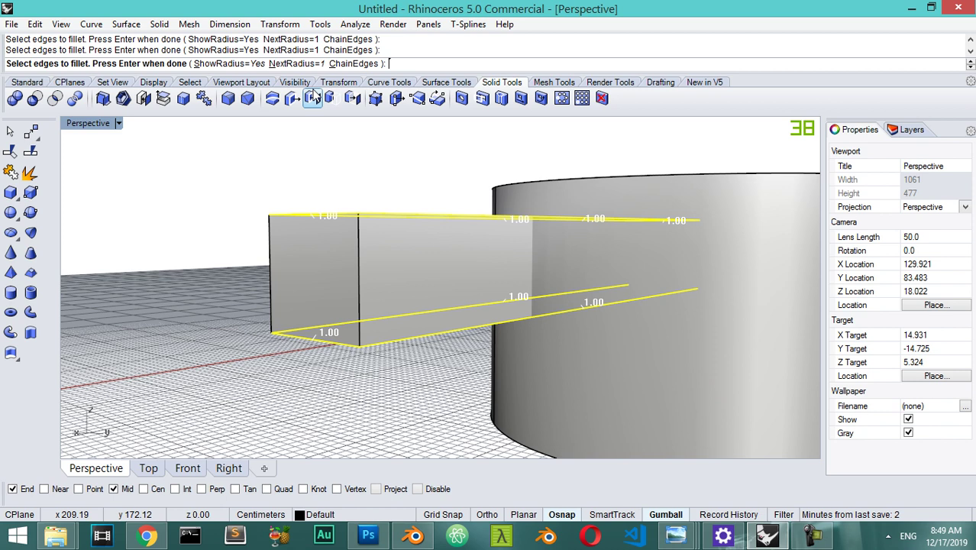
left_click(298, 63)
type("2.5")
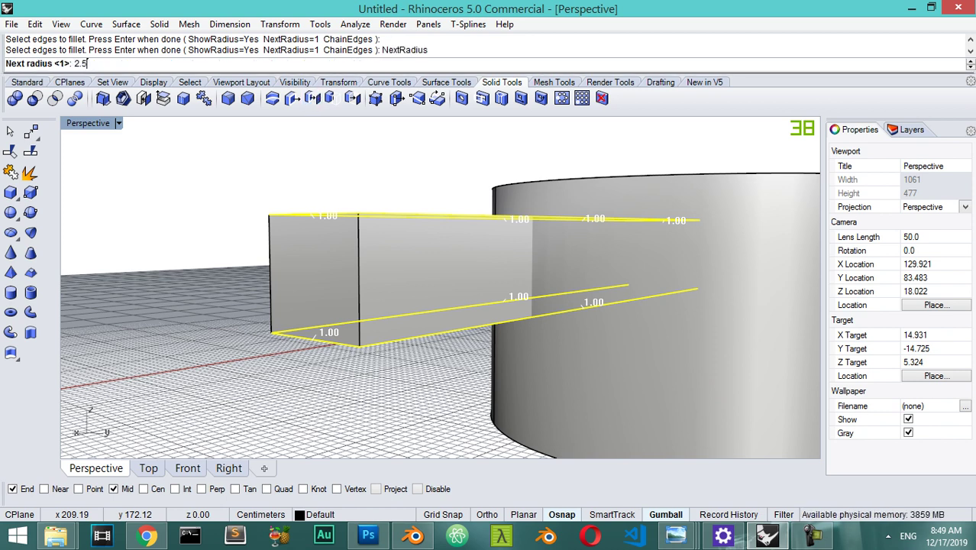
key("Return")
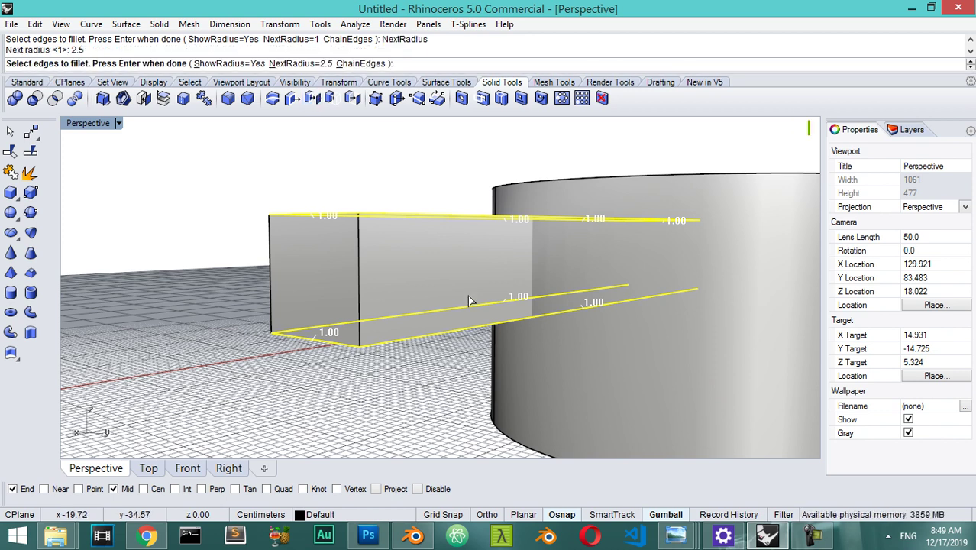
key("Return")
key("Return")
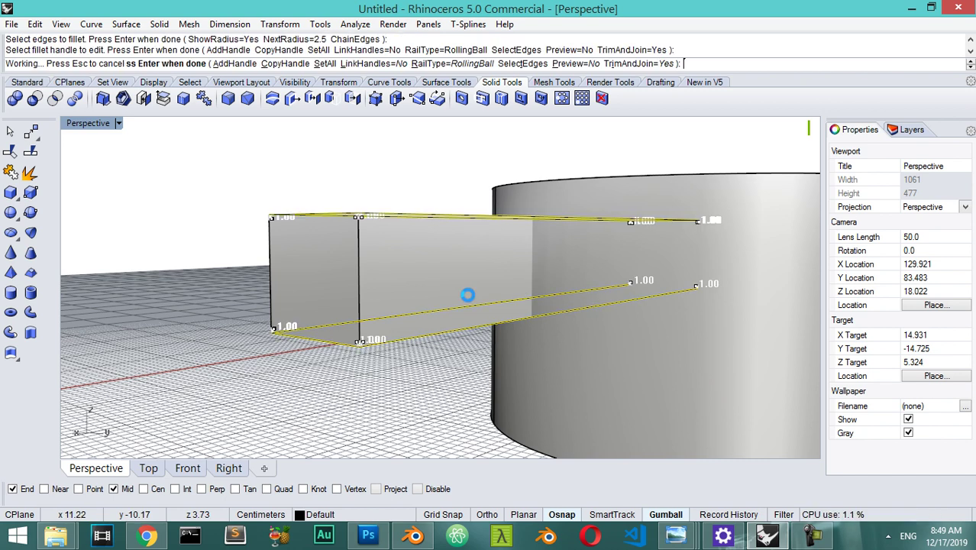
right_click_drag(503, 313, 708, 350)
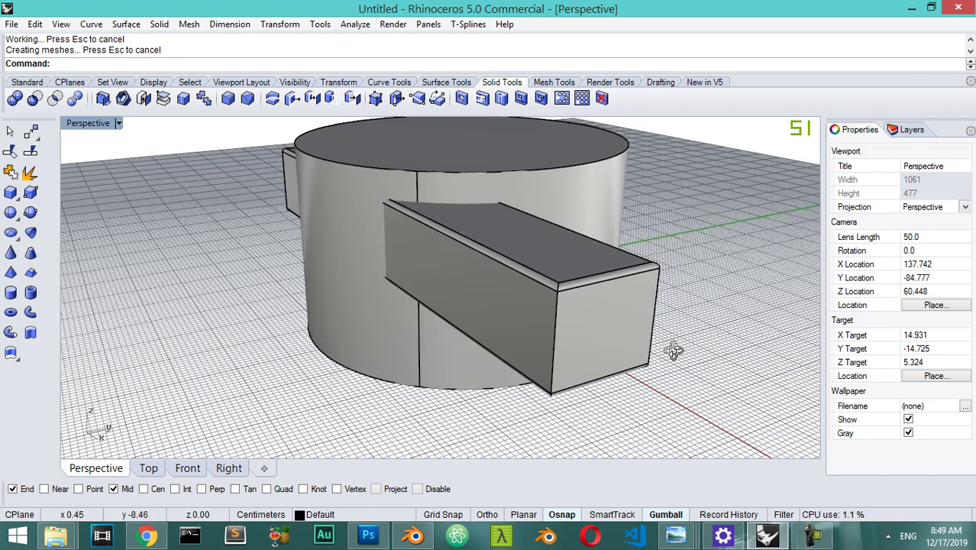
Step: BooleanDifference the filleted box out of the cylinder, leaving a rounded rectangular slot
left_click(476, 171)
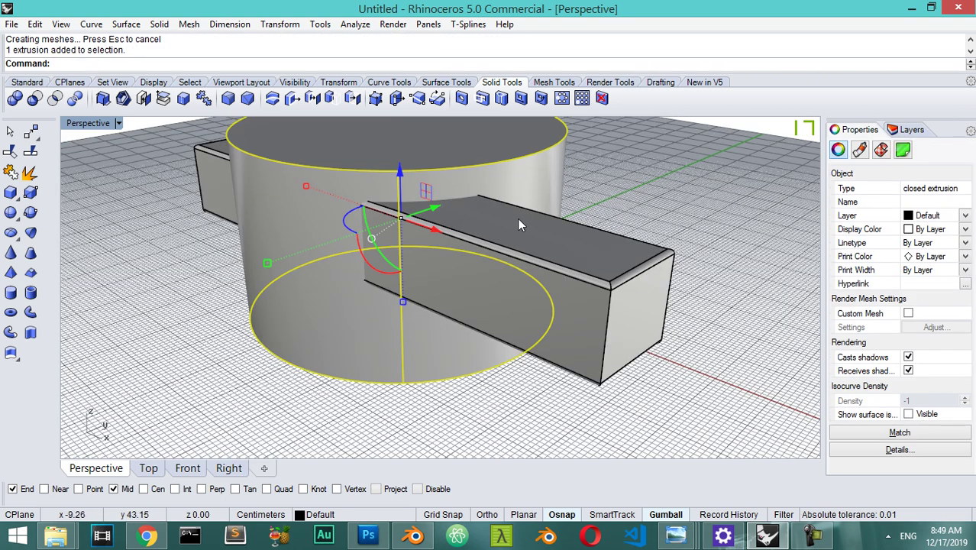
type("Booleand")
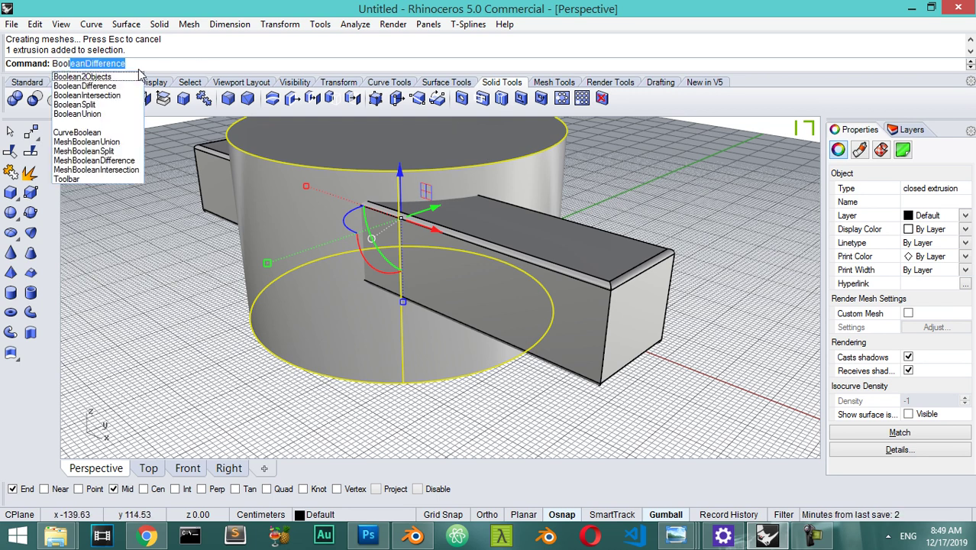
key("Return")
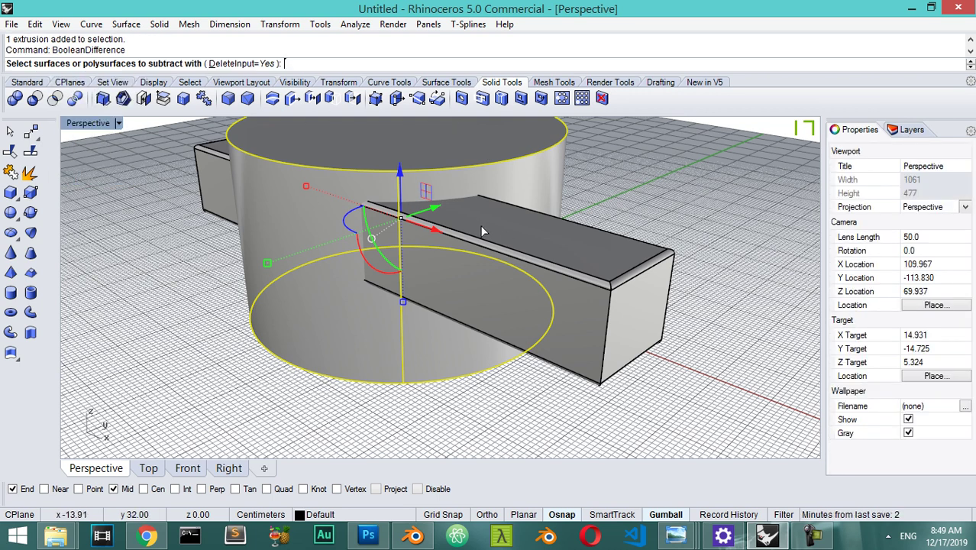
left_click(575, 272)
key("Return")
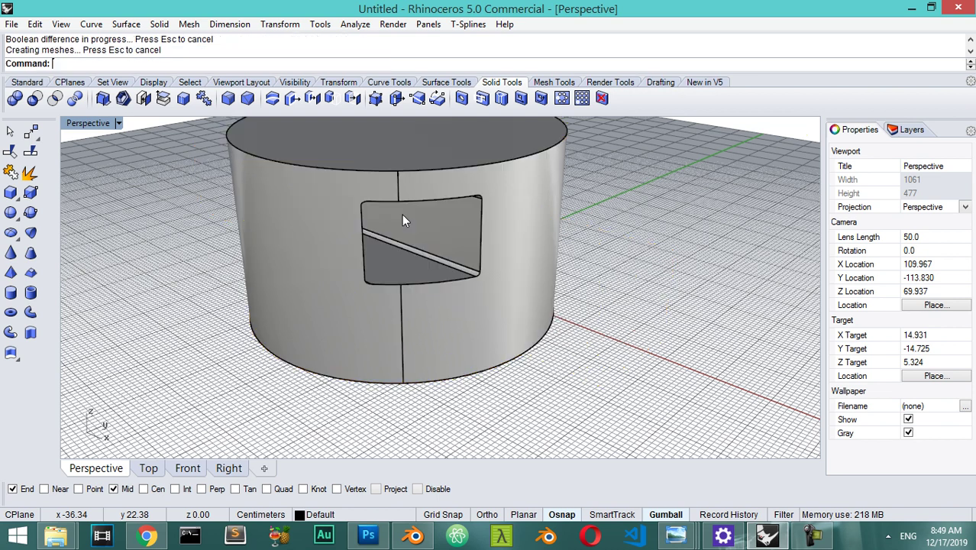
mouse_move(476, 236)
right_mouse_down()
mouse_move(421, 169)
mouse_move(345, 211)
mouse_move(494, 310)
mouse_move(443, 319)
mouse_move(464, 296)
mouse_move(544, 272)
right_mouse_up()
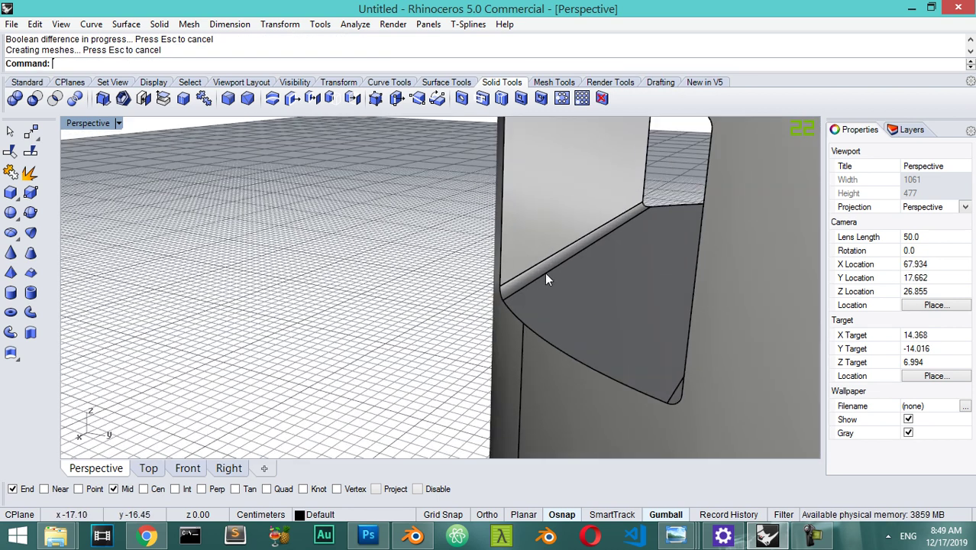
left_click(562, 377)
right_click_drag(563, 377, 546, 359)
Step: Fillet the slot's lower curved edges at 2.50, choosing the correct edge among overlapping ones
type("FilletEdge")
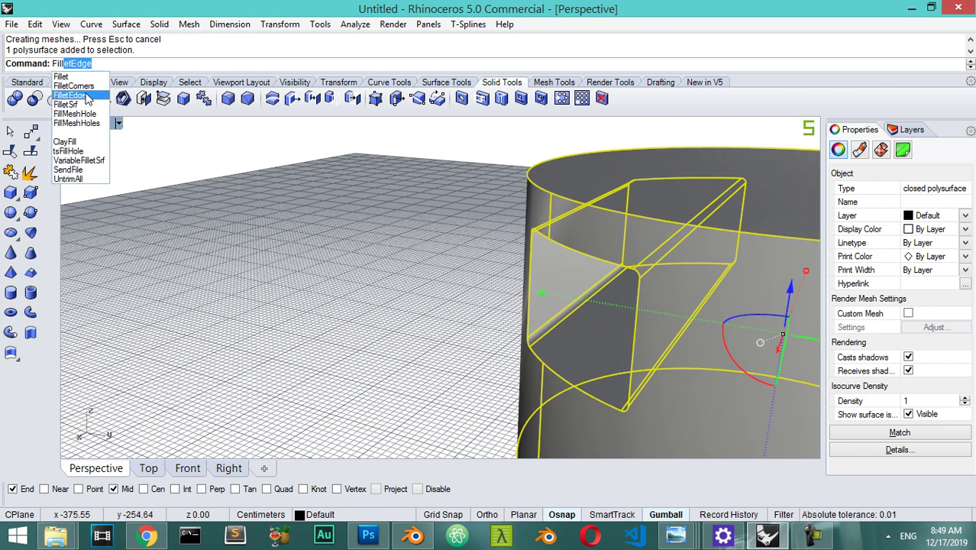
left_click(86, 96)
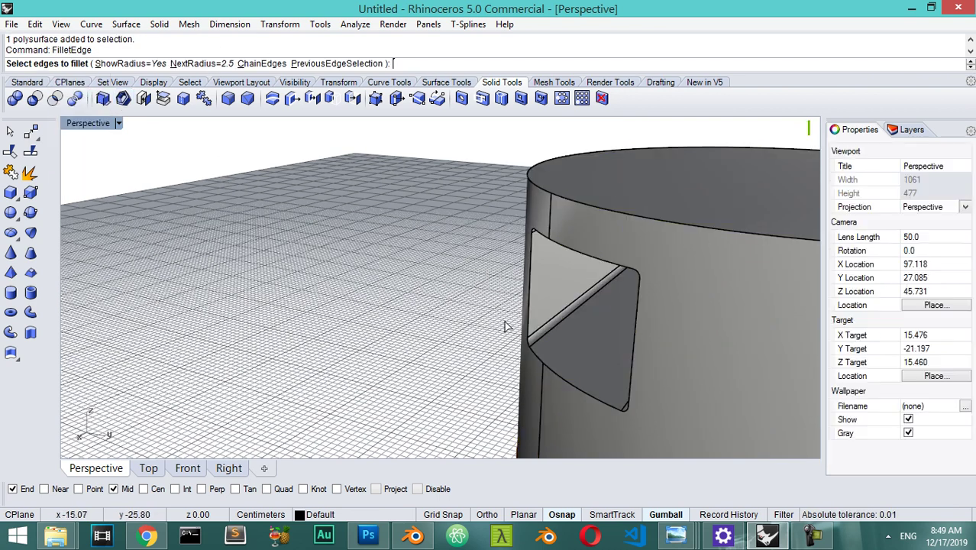
left_click(557, 379)
left_click(538, 353)
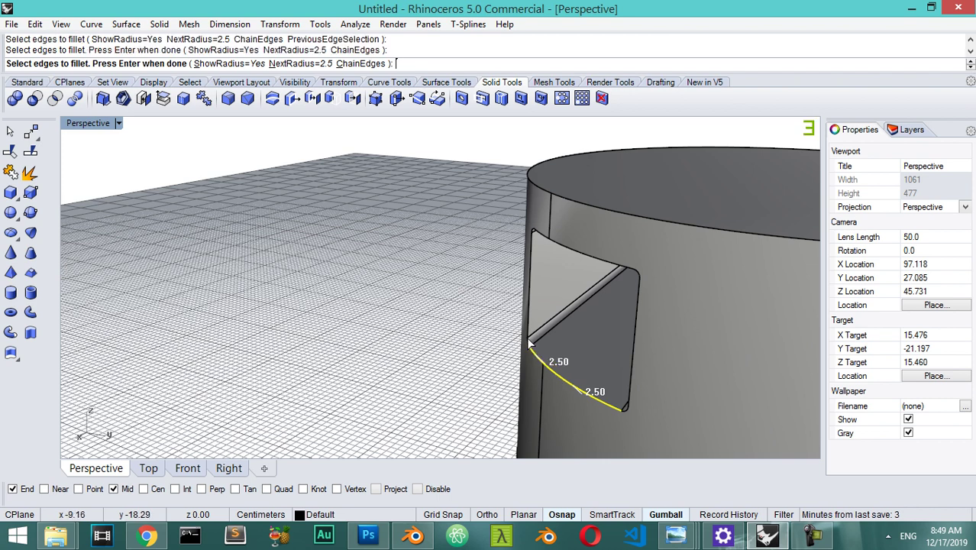
left_click(529, 344)
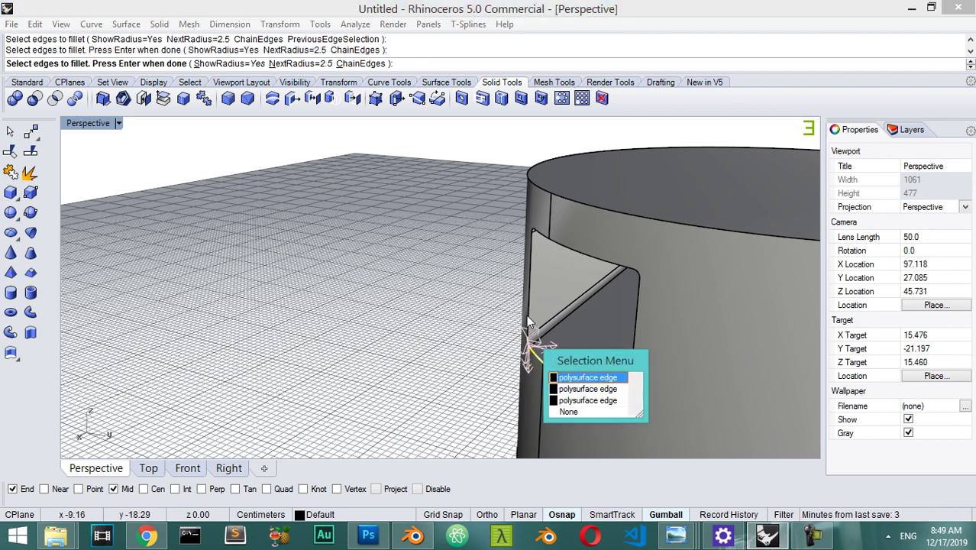
left_click(590, 378)
right_click_drag(567, 347, 427, 352)
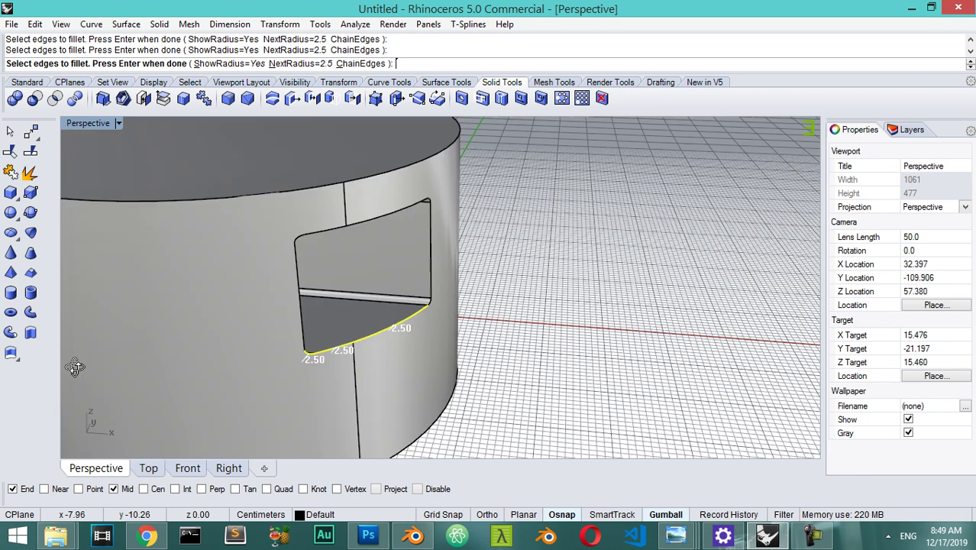
scroll(390, 273, "up", 2)
scroll(427, 297, "up", 2)
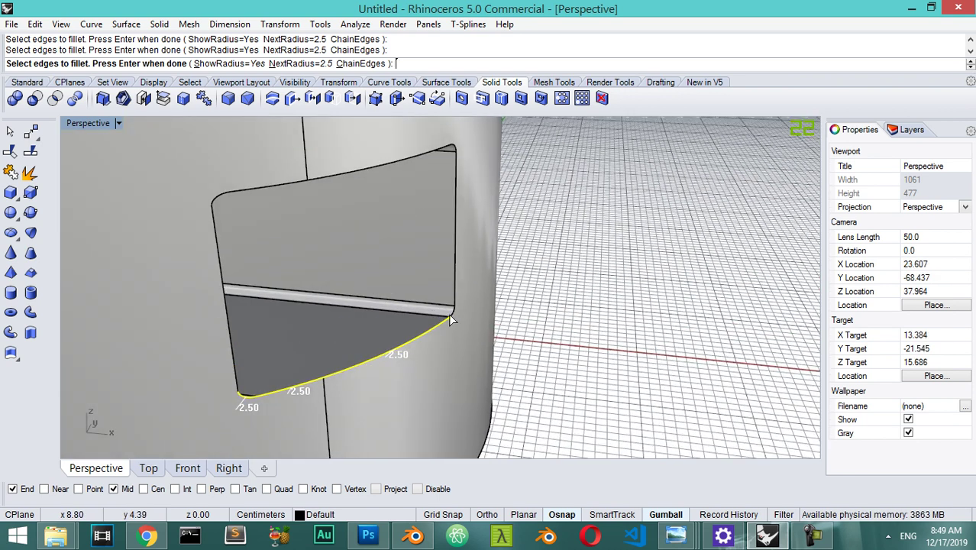
key("Return")
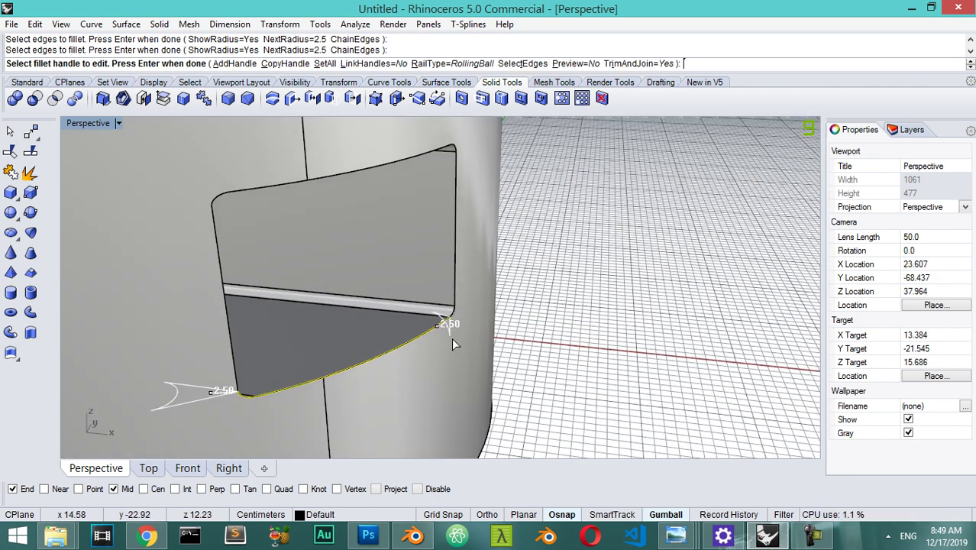
key("Return")
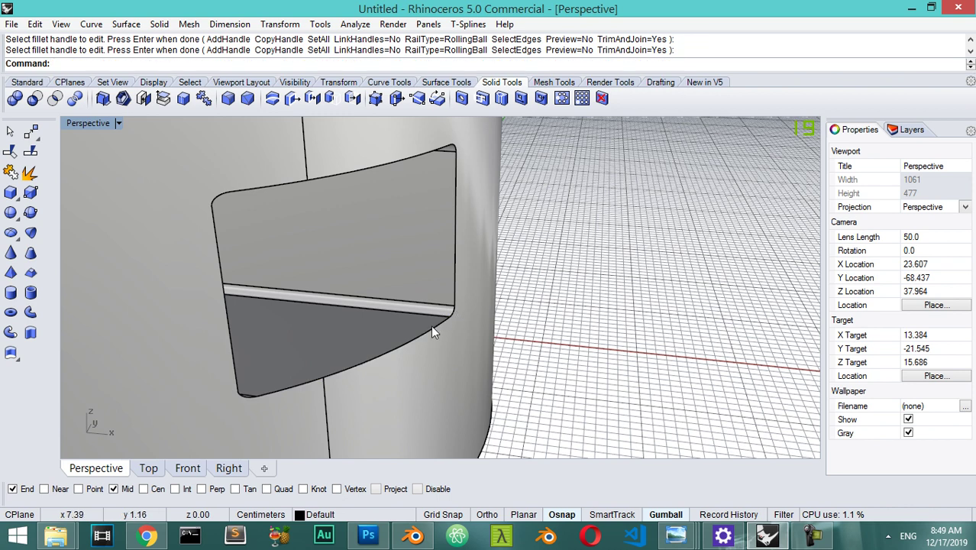
key("Return")
Step: Apply another 2.50 fillet to the slot's lower curved edge and inspect the model from above
left_click(432, 326)
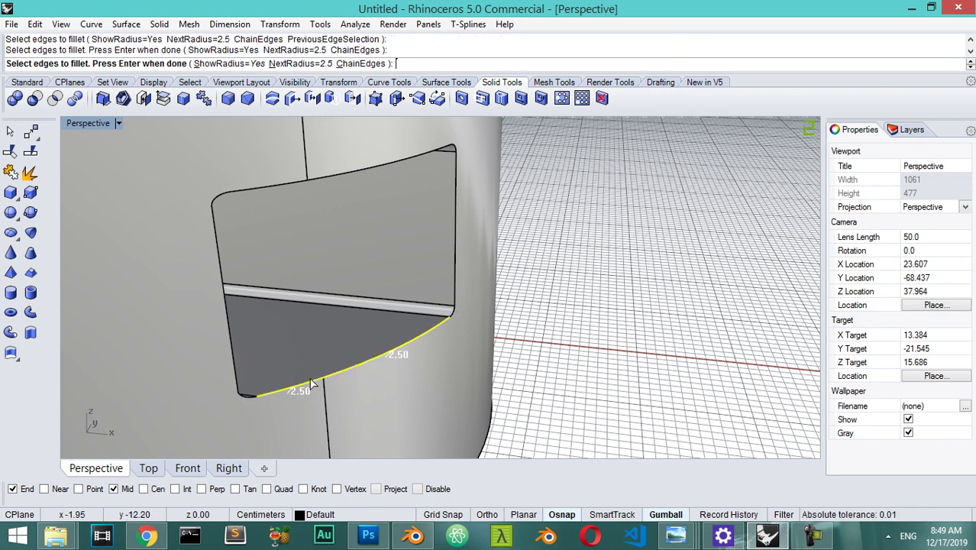
scroll(462, 324, "up", 3)
scroll(443, 302, "up", 4)
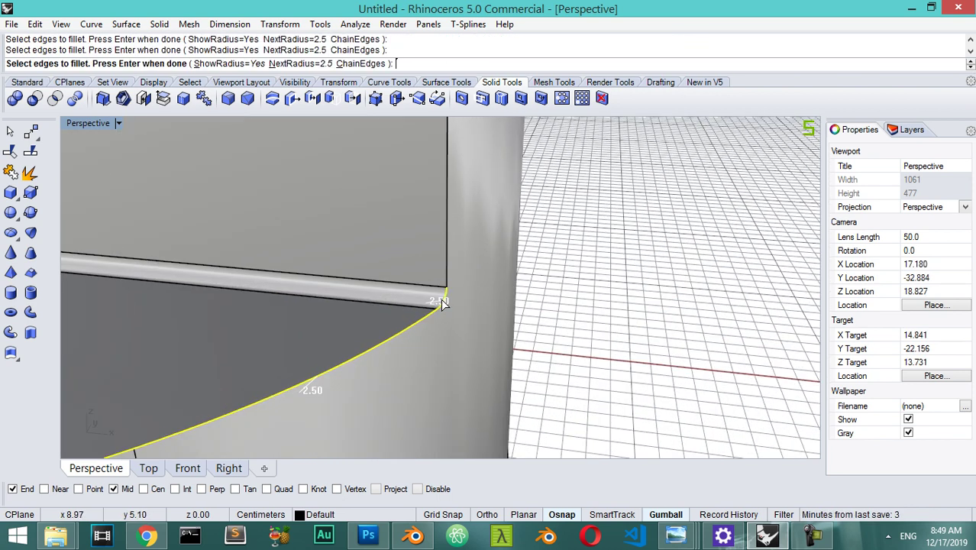
scroll(442, 303, "down", 2)
scroll(443, 304, "down", 4)
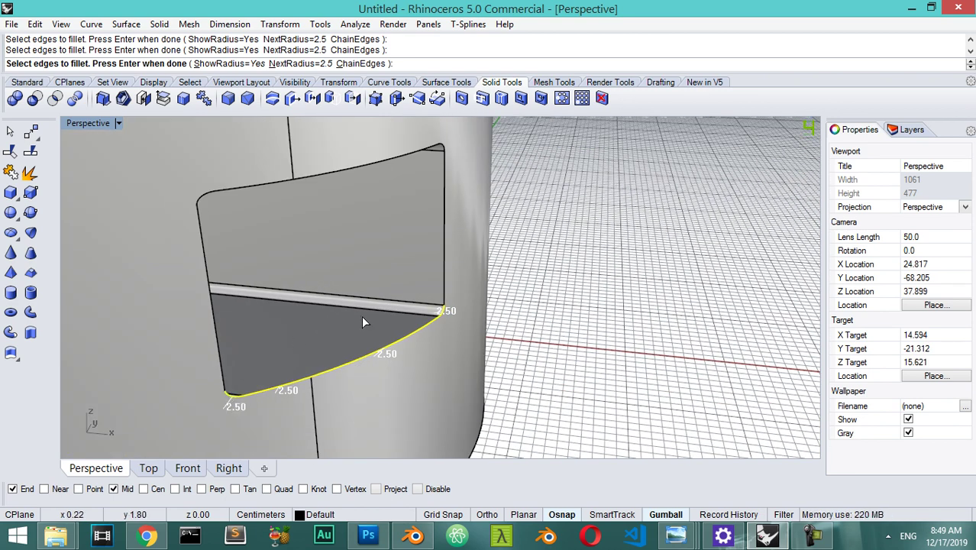
key("Return")
key("Return")
scroll(415, 348, "down", 3)
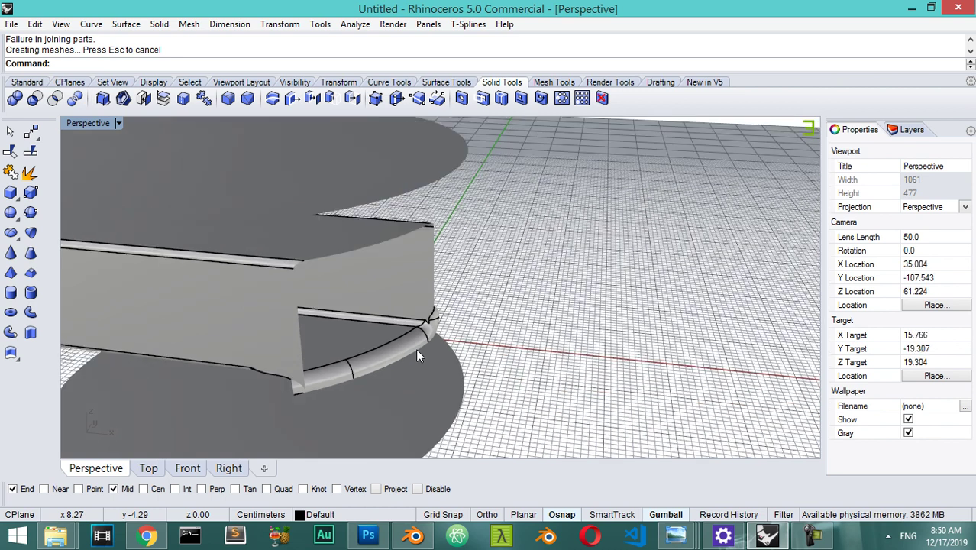
scroll(473, 349, "down", 3)
mouse_move(474, 349)
right_mouse_down()
mouse_move(296, 290)
mouse_move(386, 343)
mouse_move(526, 336)
right_mouse_up()
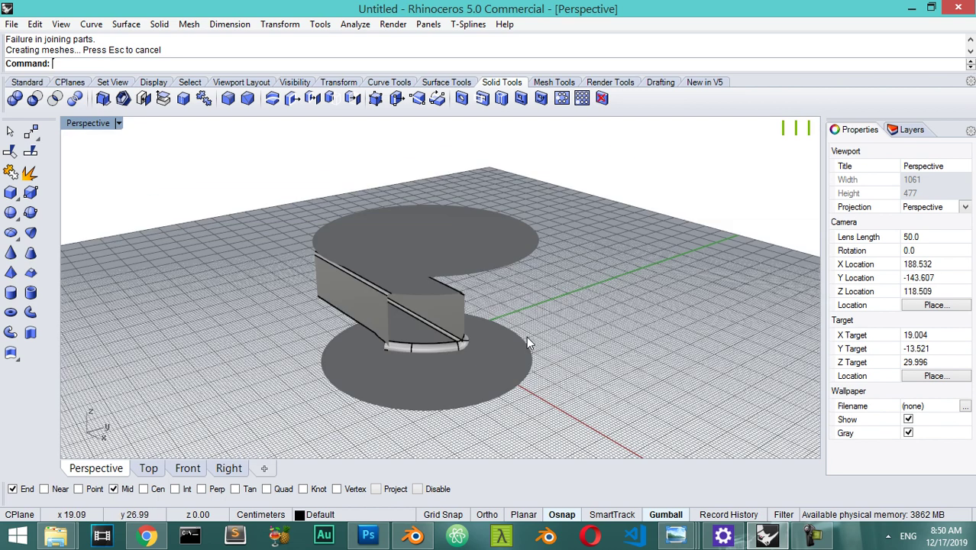
scroll(526, 335, "up", 3)
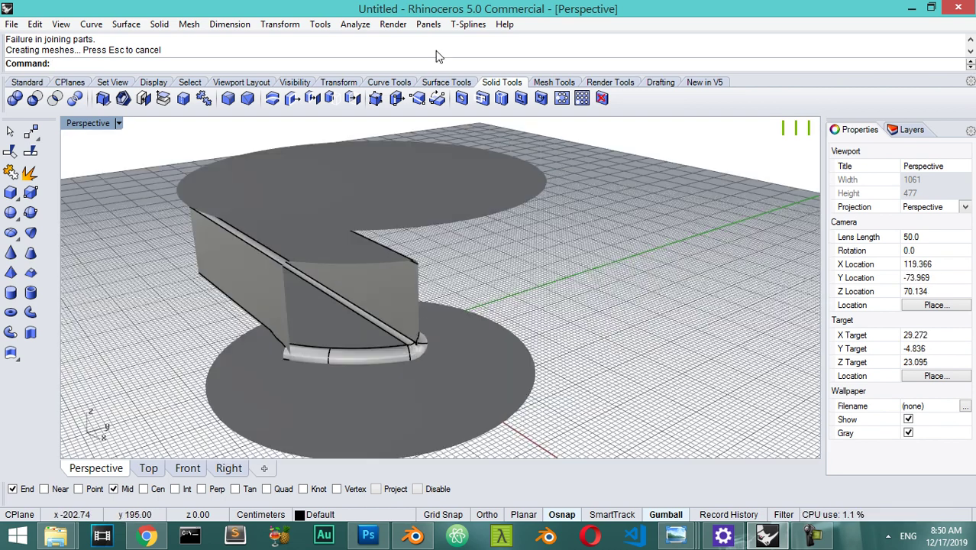
left_click(355, 25)
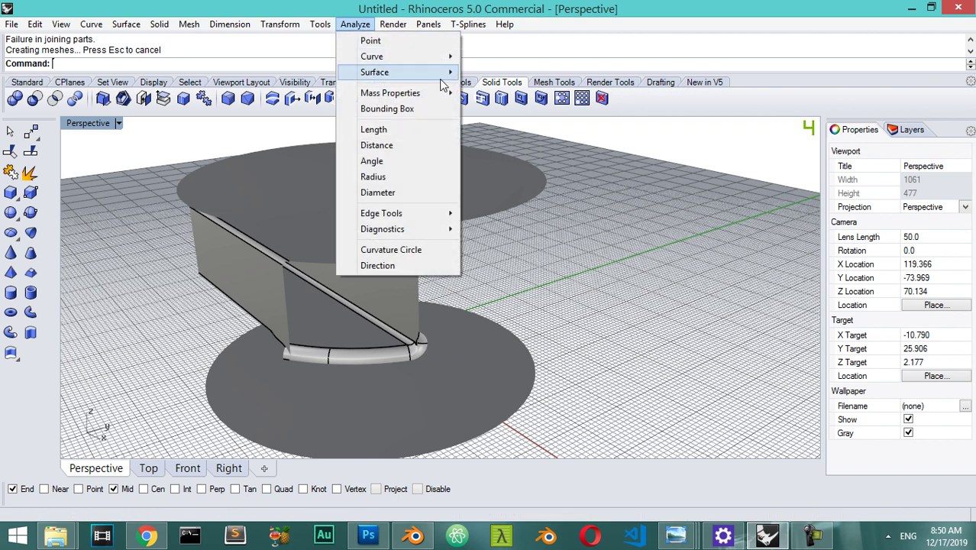
Step: Run Show Edges on the top disk, slotted wall surfaces and bottom disk
left_click(504, 214)
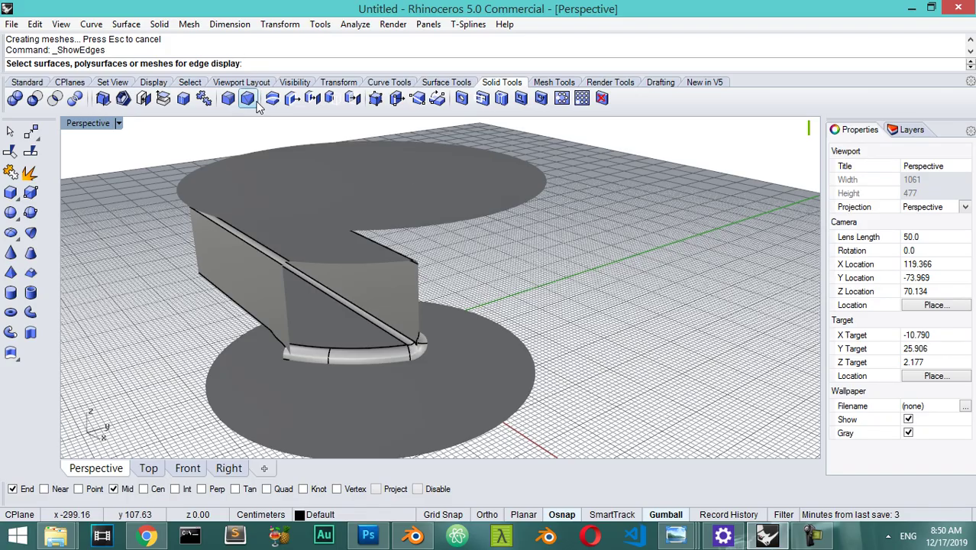
left_click(346, 231)
left_click(357, 272)
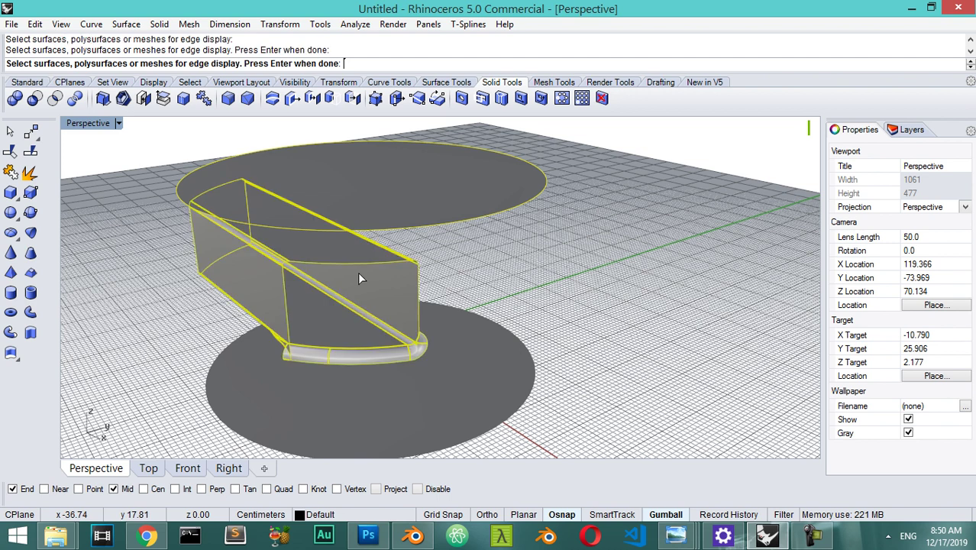
left_click(458, 412)
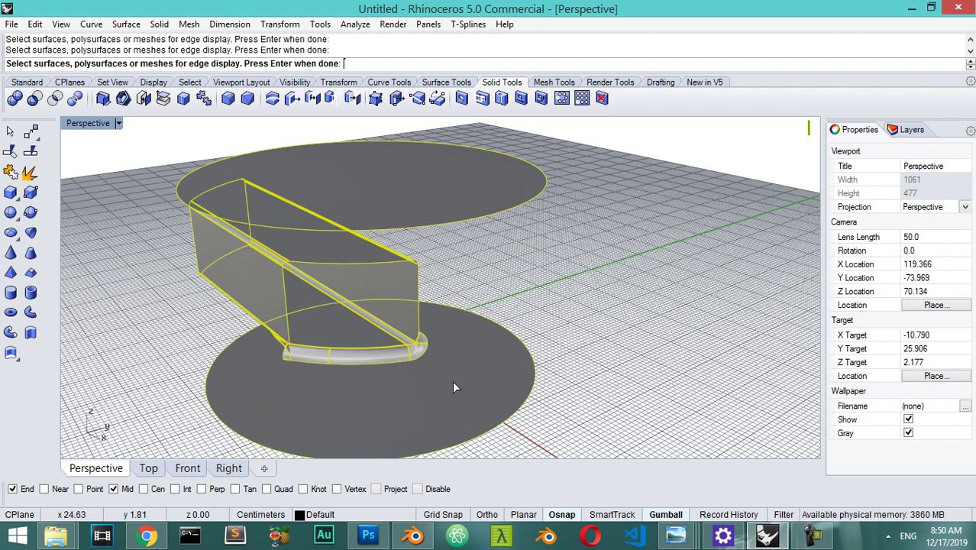
key("Return")
Step: Move the Edge Analysis panel aside, compare all and non-manifold edges, then show the 24 naked edges
mouse_move(118, 94)
left_mouse_down()
mouse_move(396, 124)
mouse_move(590, 124)
left_mouse_up()
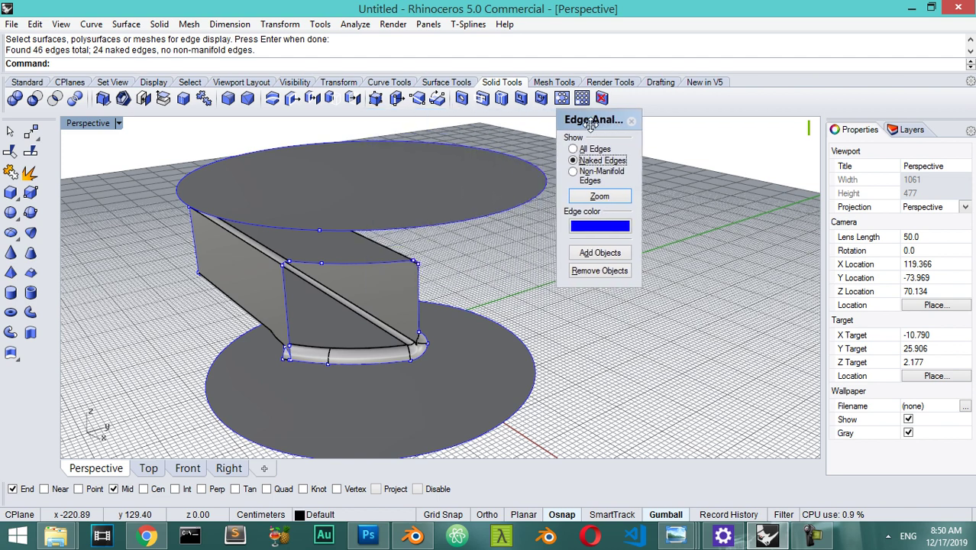
left_click(598, 151)
left_click(599, 161)
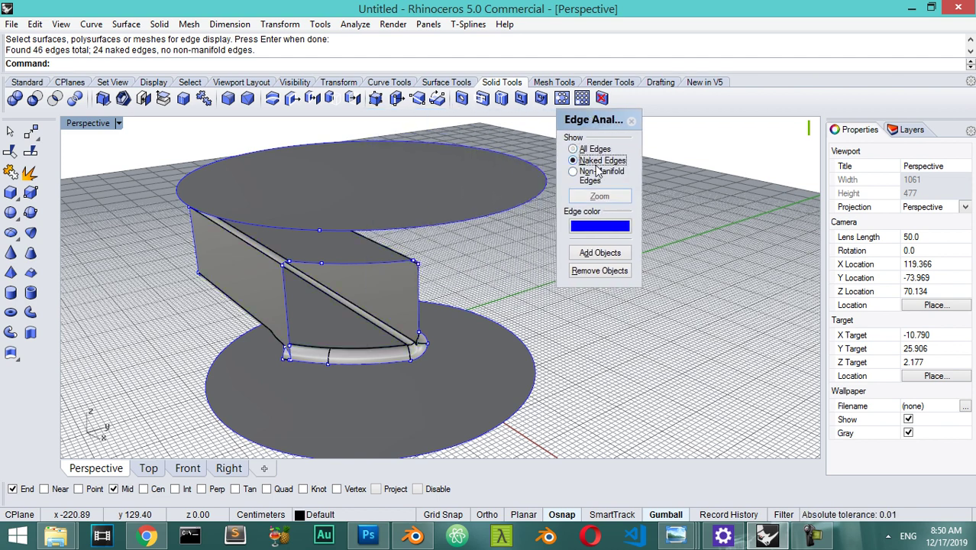
left_click(601, 175)
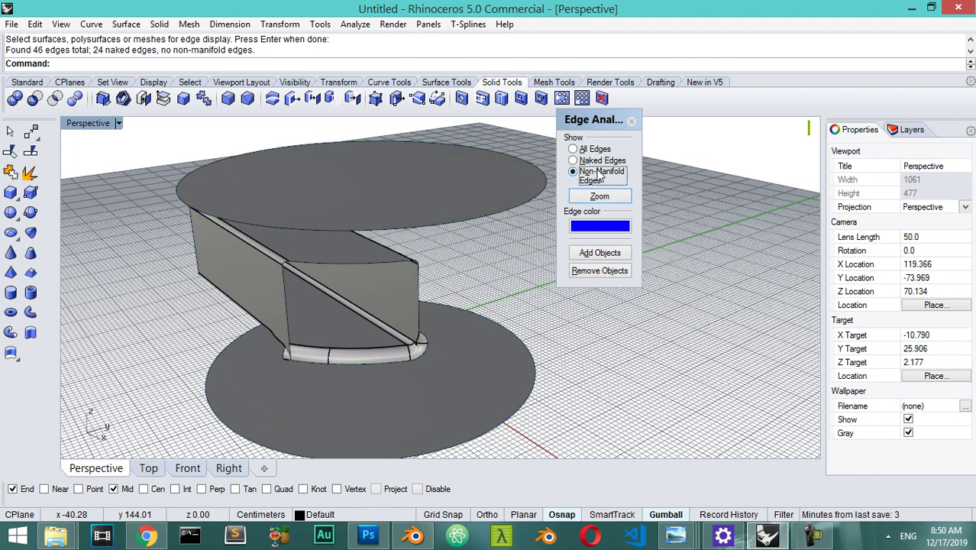
left_click(619, 199)
left_click(593, 162)
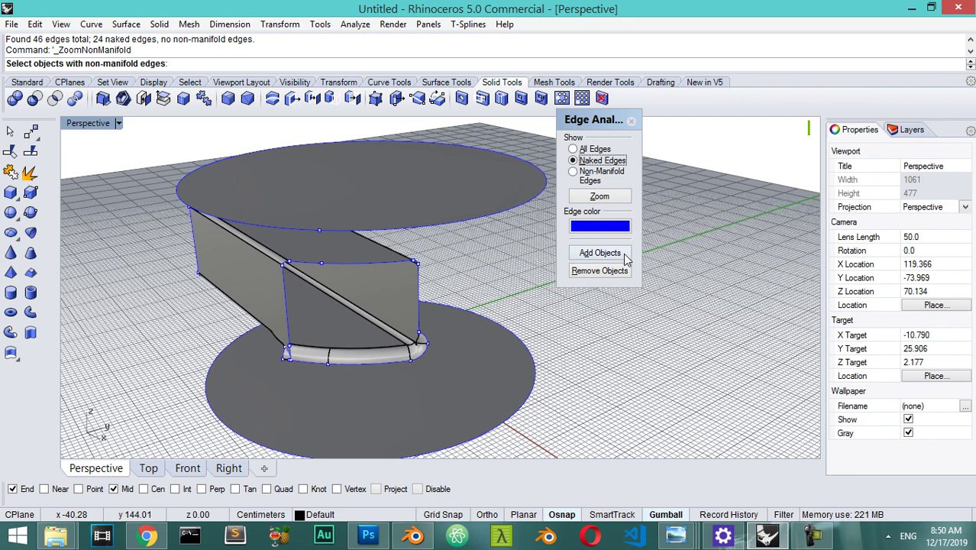
mouse_move(446, 251)
right_mouse_down()
mouse_move(487, 269)
mouse_move(616, 159)
right_mouse_up()
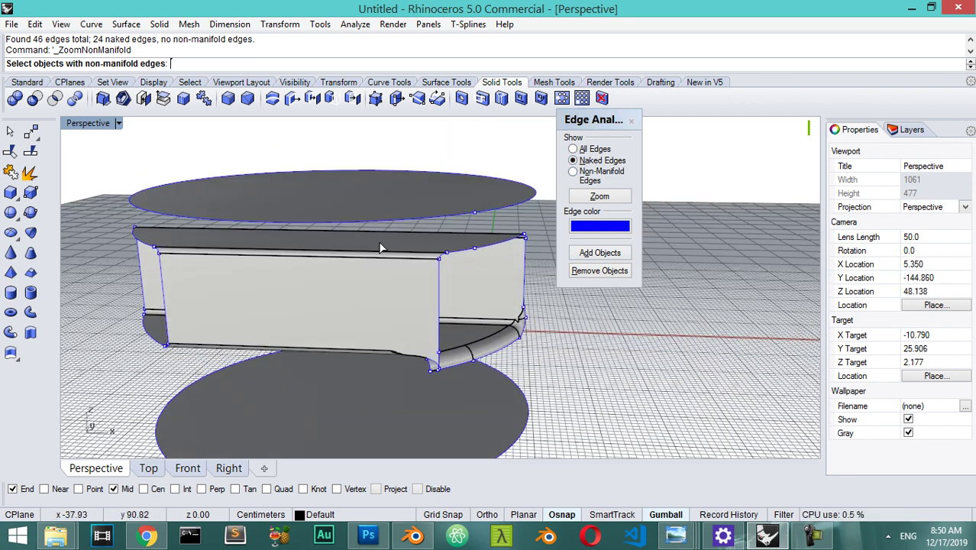
mouse_move(475, 317)
right_mouse_down()
mouse_move(523, 327)
mouse_move(522, 371)
right_mouse_up()
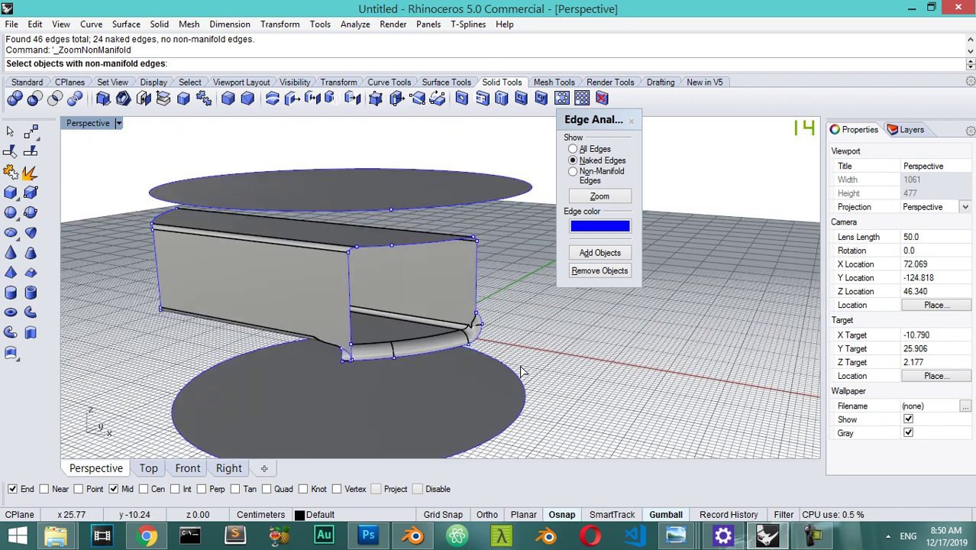
Step: Change the edge analysis colour to yellow-green after trying orange and blue
left_click(608, 224)
left_click_drag(863, 148, 856, 128)
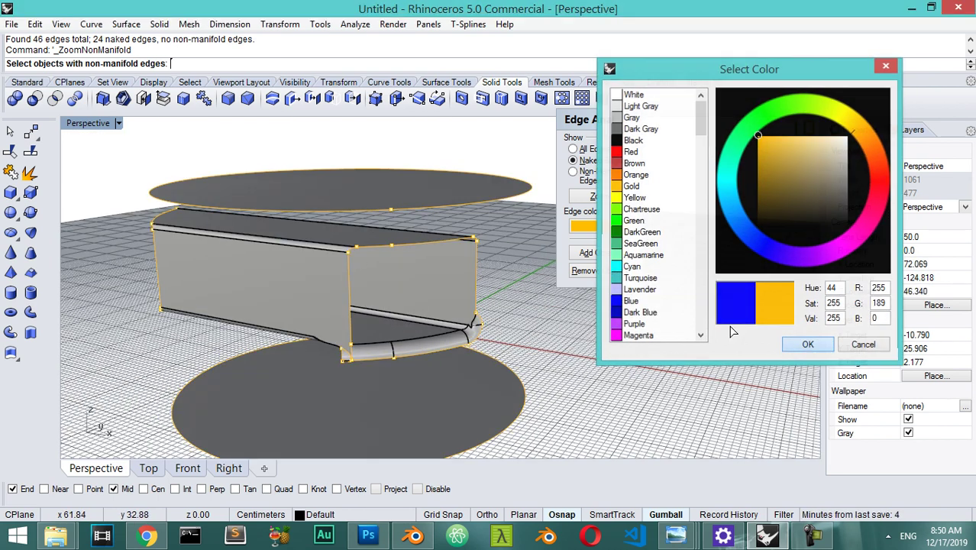
key("Return")
left_click(608, 226)
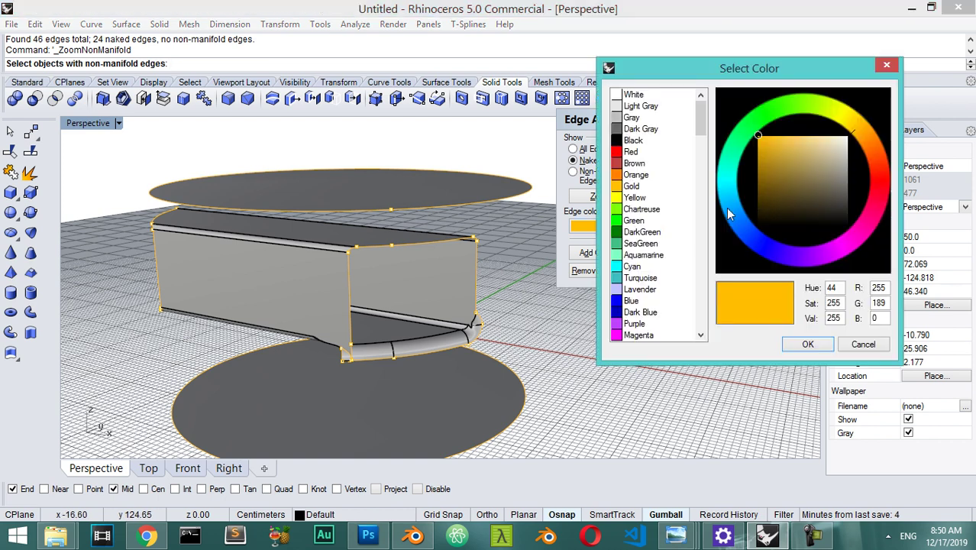
left_click(754, 239)
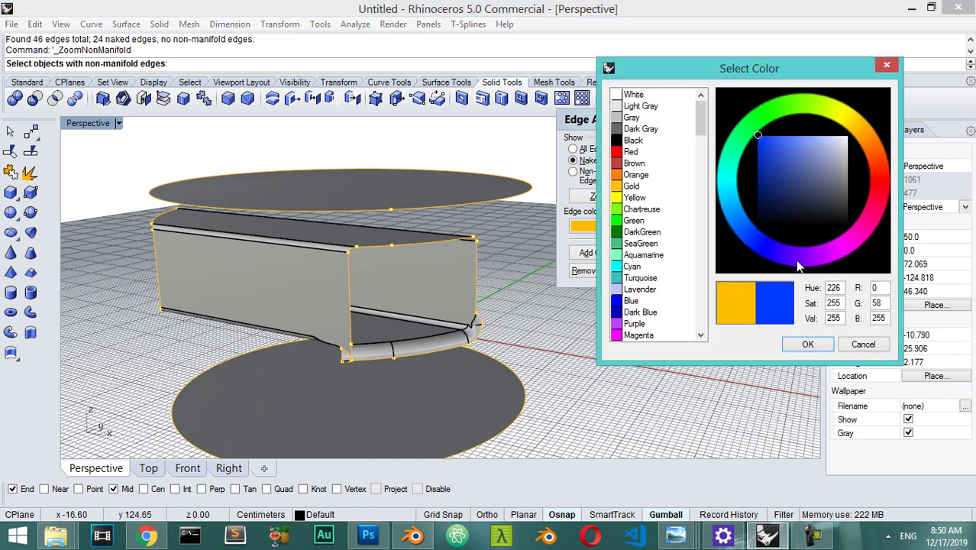
left_click(815, 111)
left_click(808, 344)
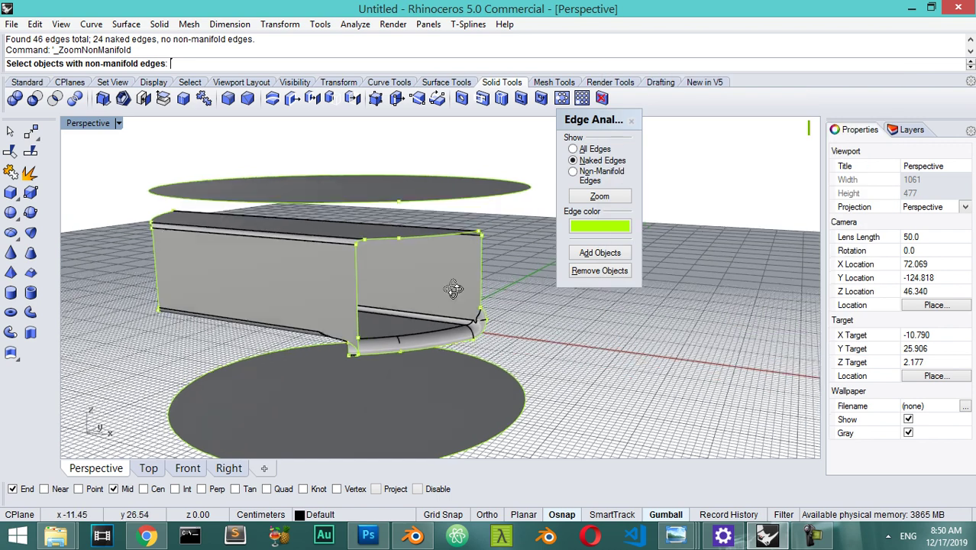
Step: Inspect the model from several angles, then switch the edge analysis to Non-Manifold Edges
right_click_drag(428, 313, 406, 331)
scroll(407, 332, "down", 3)
scroll(412, 321, "down", 2)
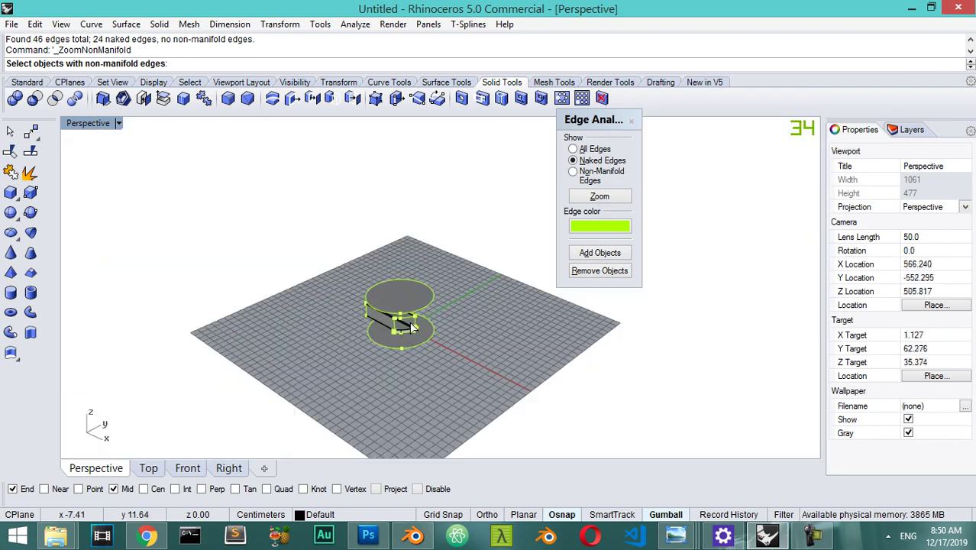
scroll(419, 313, "up", 6)
scroll(352, 303, "down", 2)
scroll(353, 304, "up", 2)
scroll(363, 267, "down", 3)
scroll(364, 268, "down", 1)
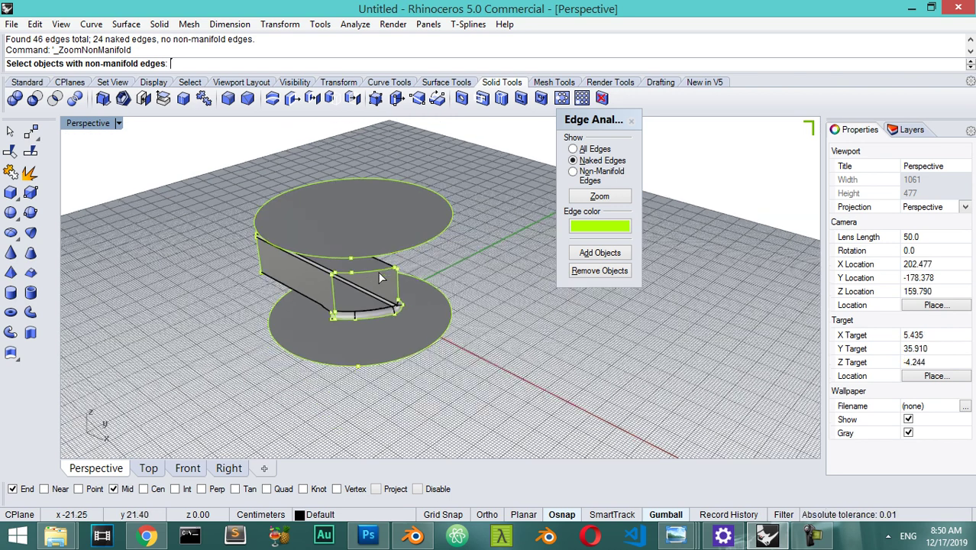
mouse_move(386, 284)
right_mouse_down()
mouse_move(439, 253)
mouse_move(347, 349)
mouse_move(380, 272)
mouse_move(472, 242)
right_mouse_up()
scroll(379, 307, "up", 3)
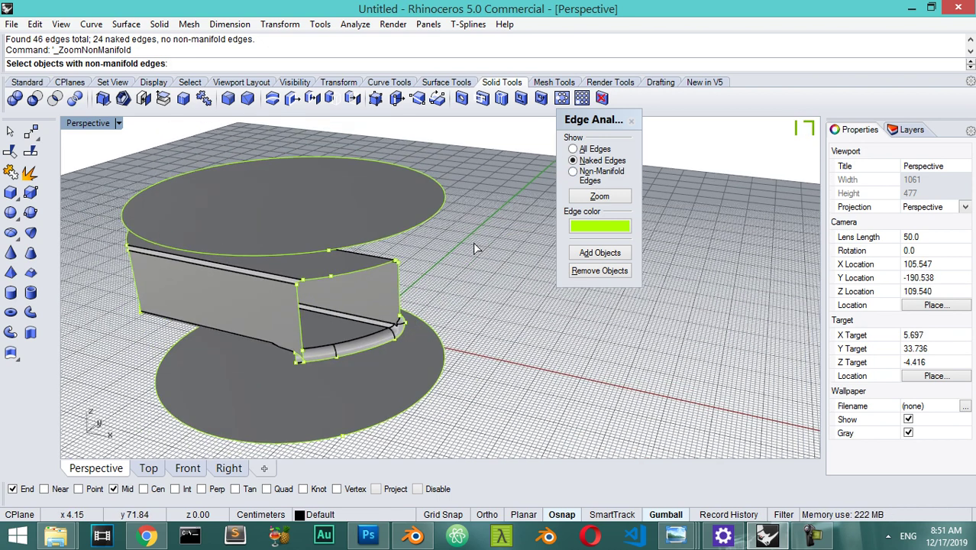
scroll(327, 257, "down", 1)
scroll(280, 244, "up", 3)
scroll(280, 243, "down", 3)
scroll(300, 294, "down", 1)
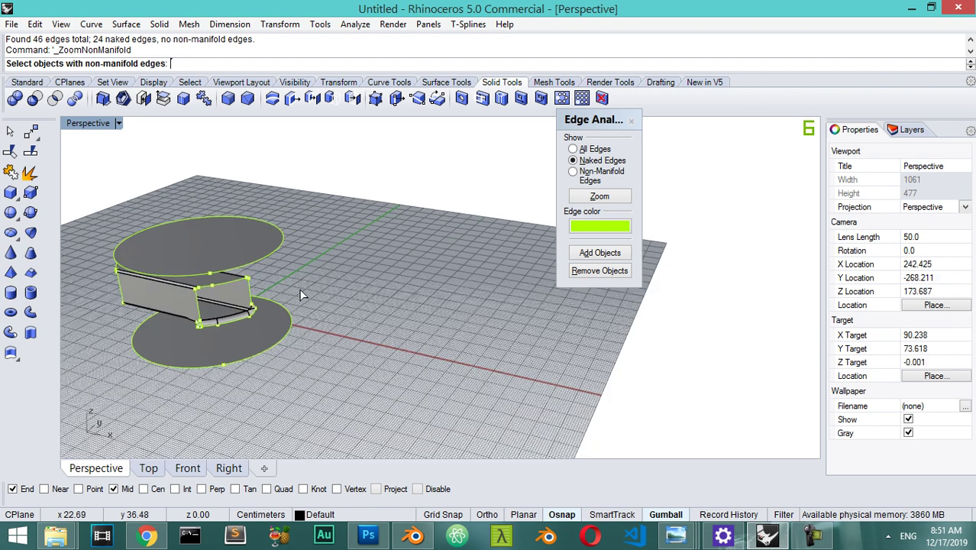
scroll(300, 293, "up", 1)
scroll(324, 258, "up", 1)
scroll(348, 222, "up", 2)
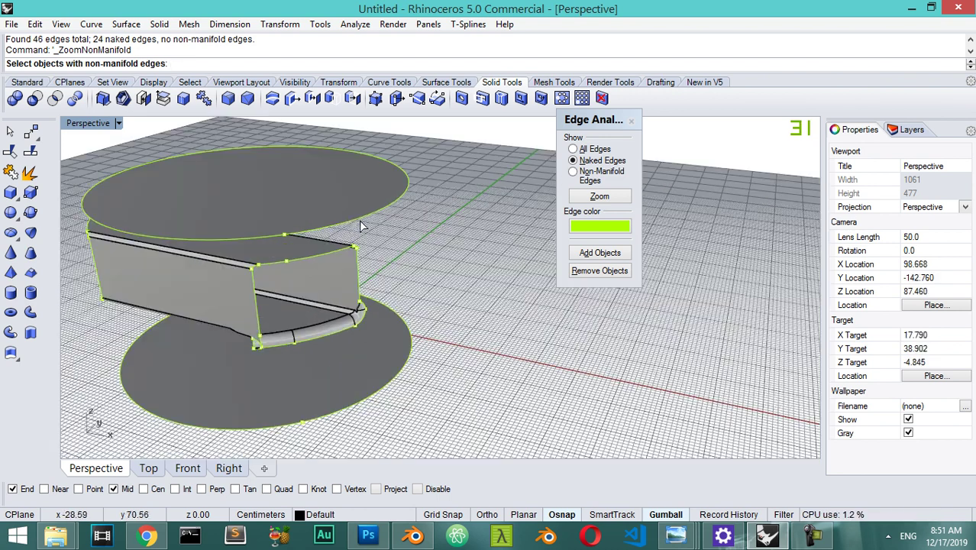
right_click_drag(385, 221, 431, 239)
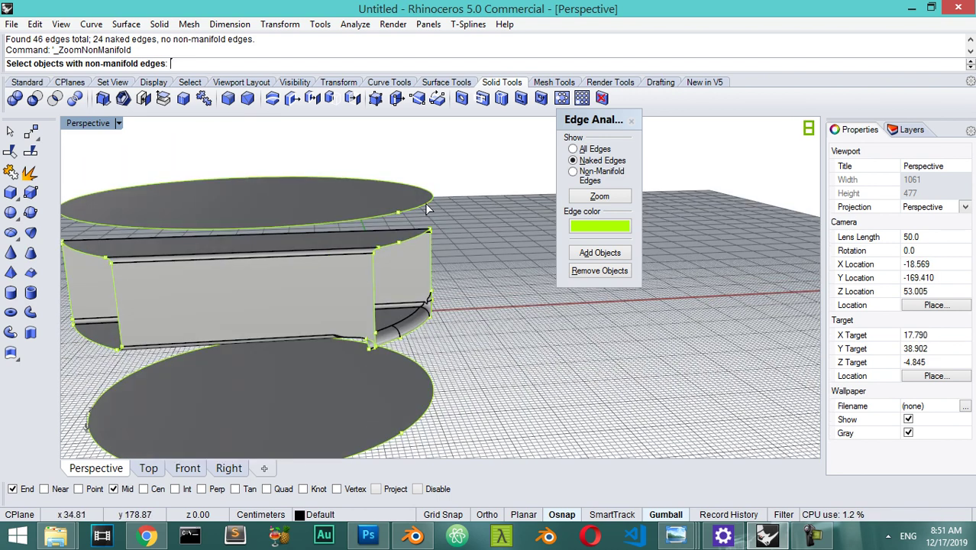
scroll(385, 290, "down", 3)
scroll(457, 310, "down", 1)
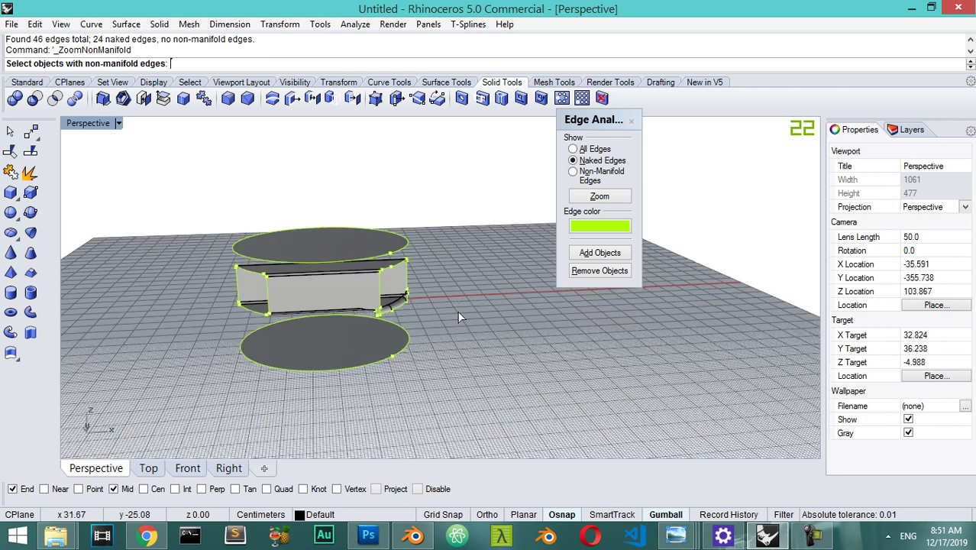
right_click_drag(457, 310, 416, 333)
scroll(415, 334, "up", 3)
left_click(597, 179)
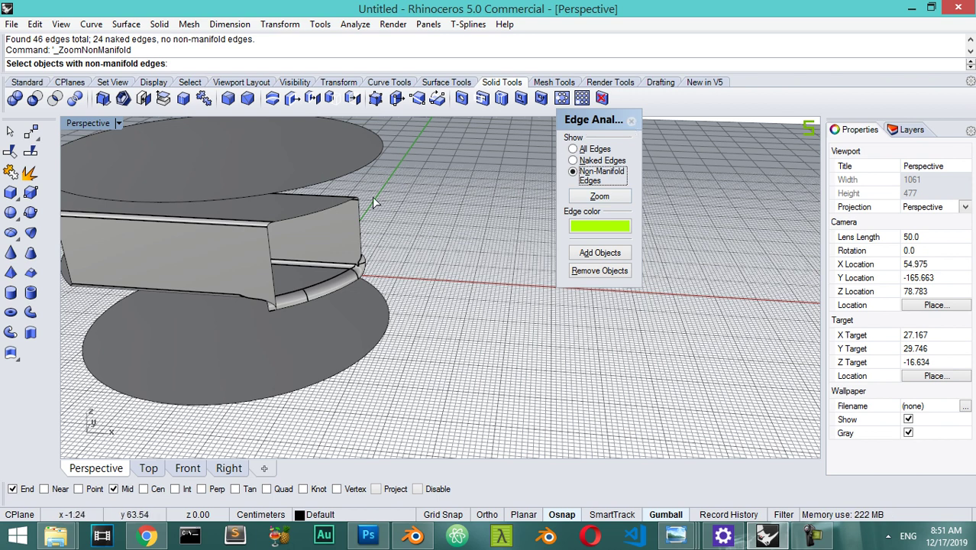
Step: Zoom to non-manifold edges and add the slotted walls and top disk to the edge analysis
left_click(599, 196)
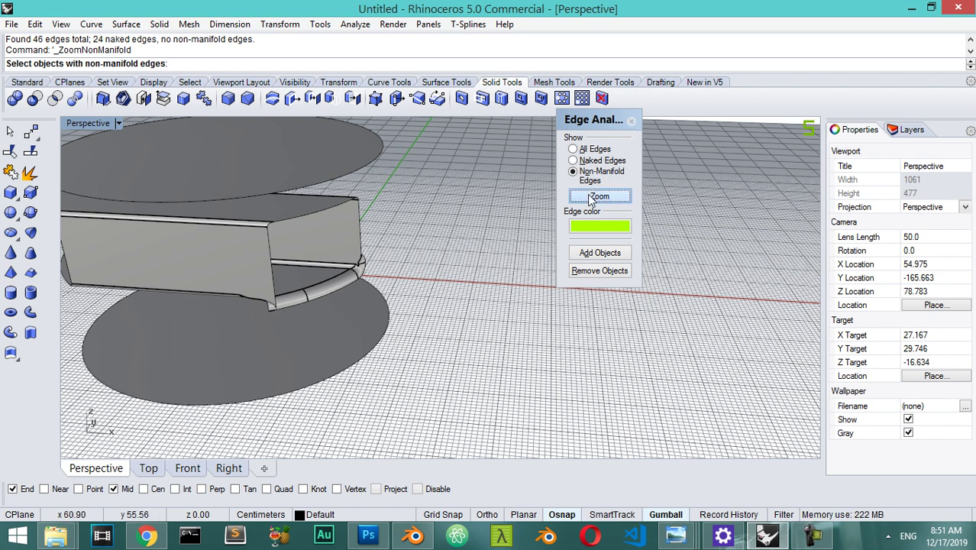
left_click(606, 254)
left_click(343, 207)
left_click(338, 175)
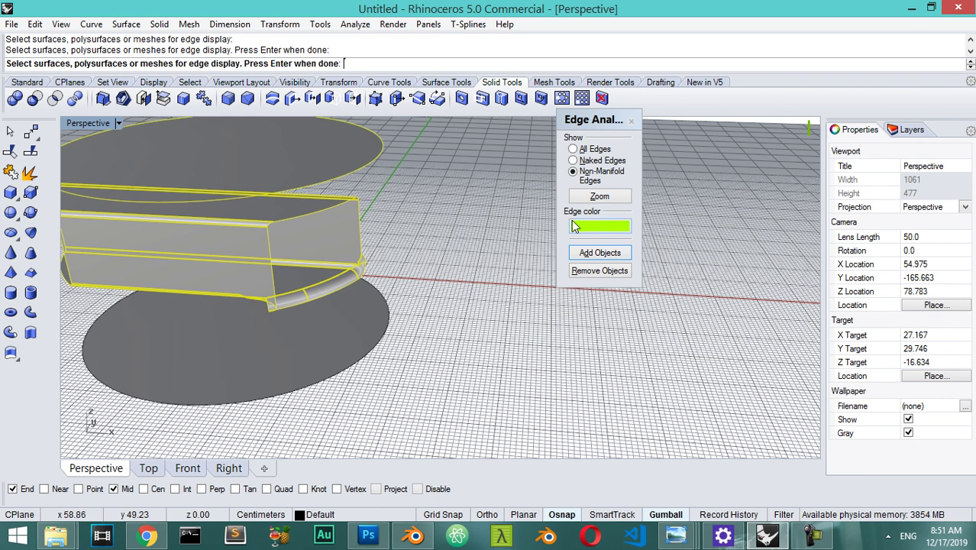
left_click(616, 200)
scroll(458, 260, "down", 5)
scroll(464, 262, "up", 3)
scroll(436, 274, "down", 3)
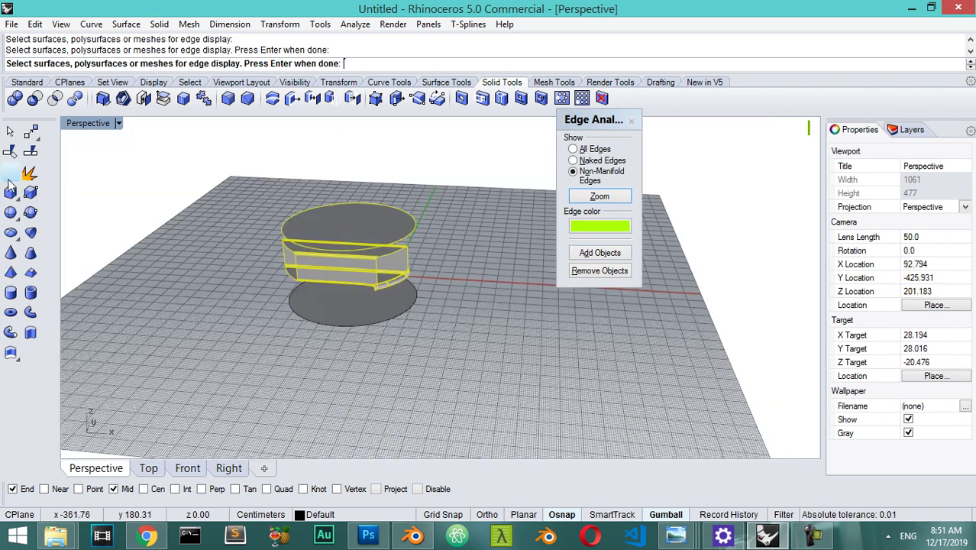
left_click(27, 82)
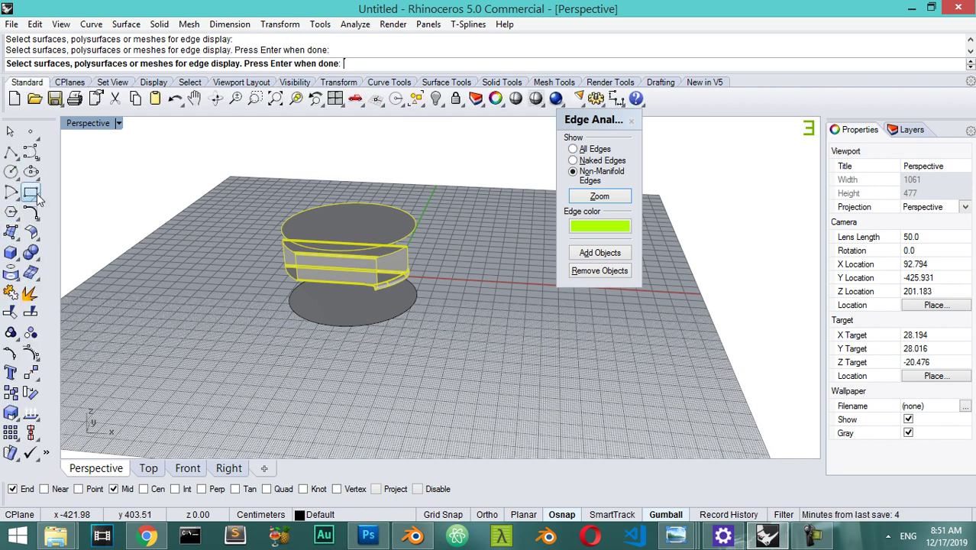
key("Return")
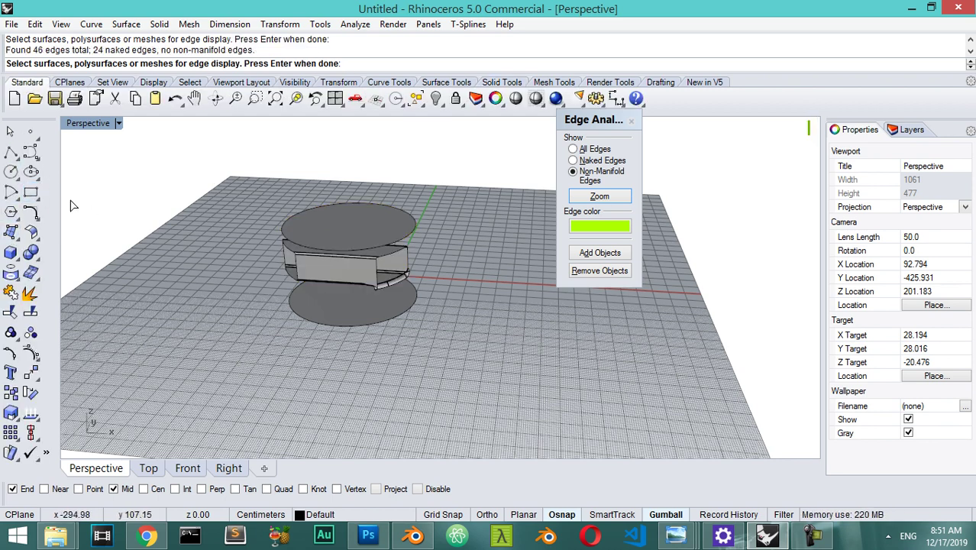
Step: Draw a rectangle on the ground plane beside the solid, then select it and zoom in
left_click(30, 193)
left_click(130, 306)
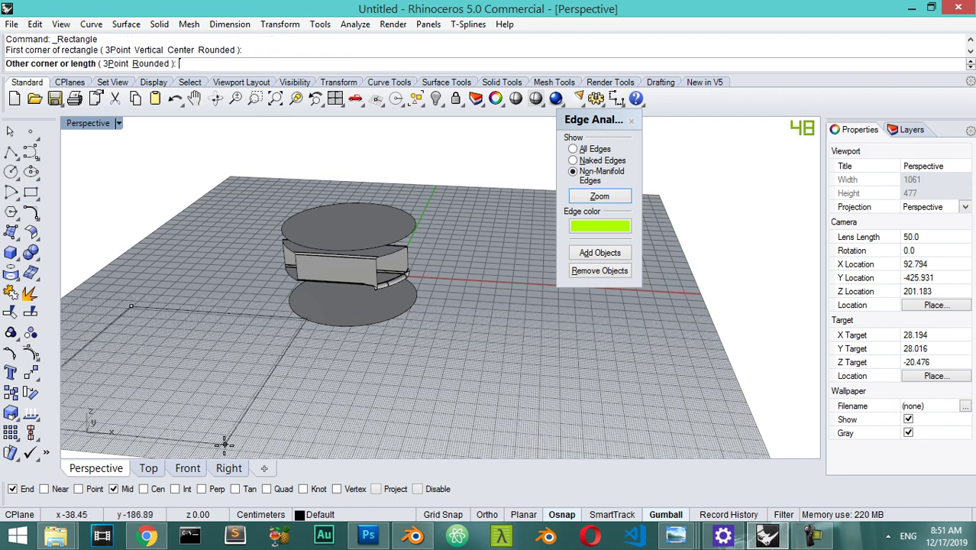
left_click(313, 452)
scroll(277, 380, "down", 5)
left_click(225, 411)
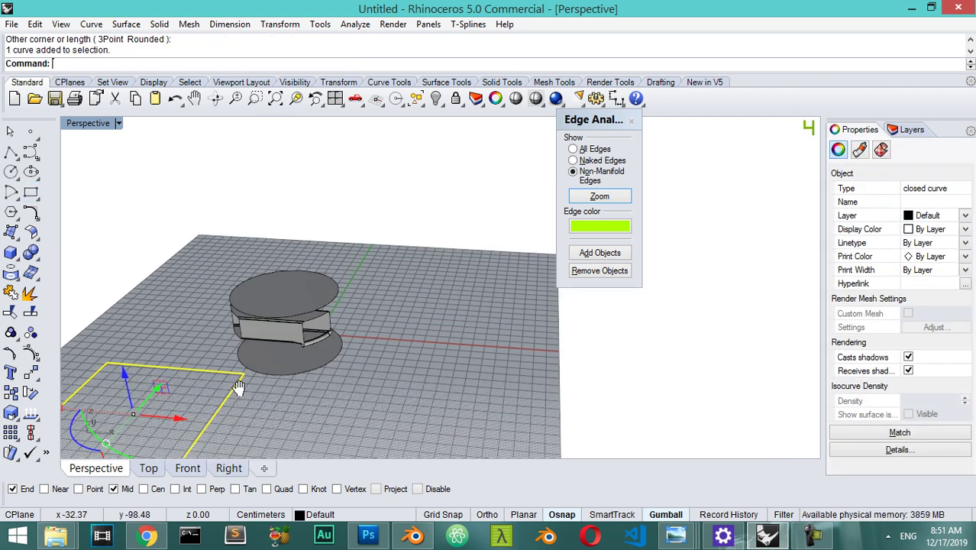
scroll(393, 267, "up", 5)
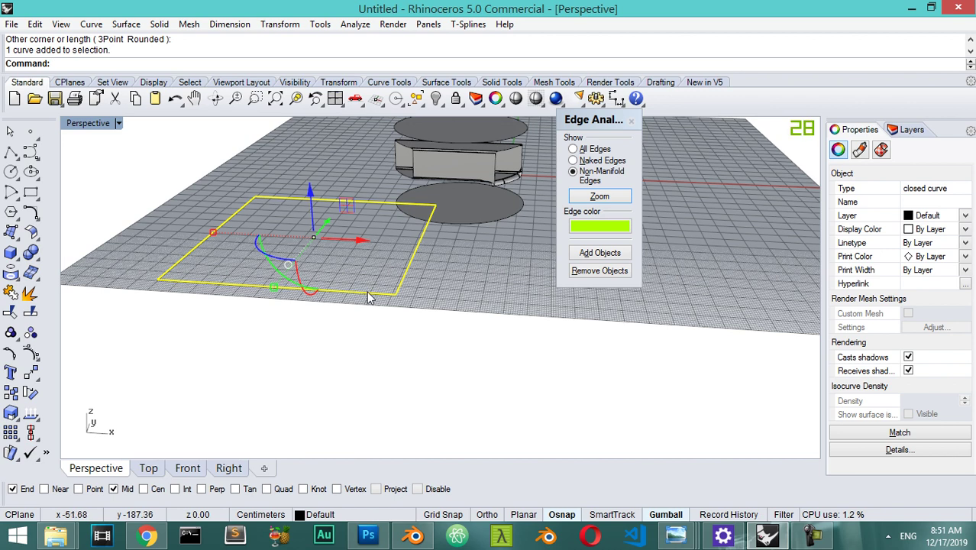
scroll(406, 313, "up", 3)
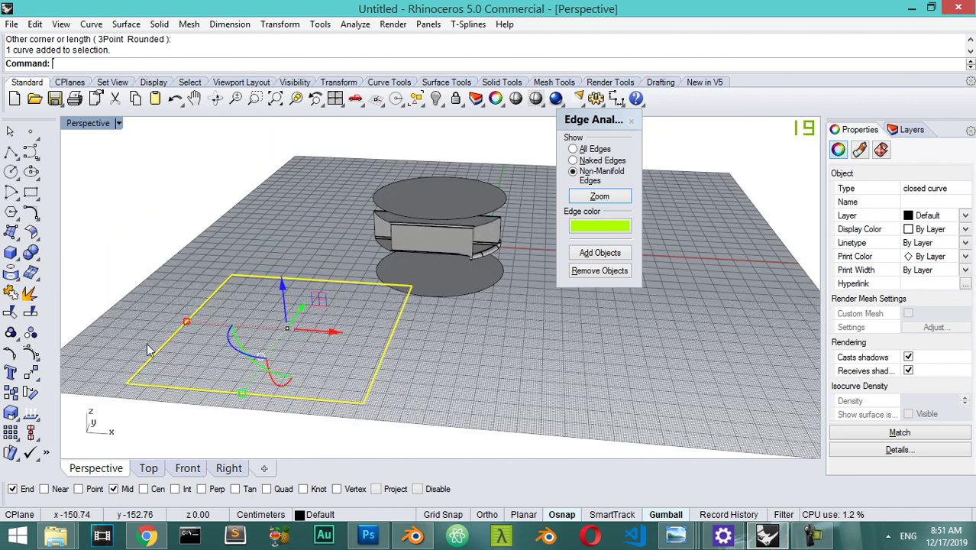